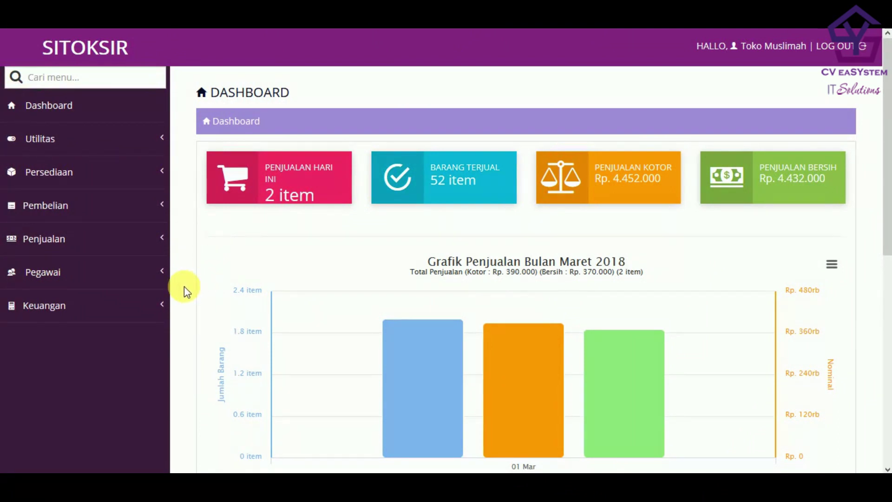
- Expand the Pegawai sidebar menu to reveal Tambah Pegawai, Data Pegawai and Penggajian
left_click(166, 273)
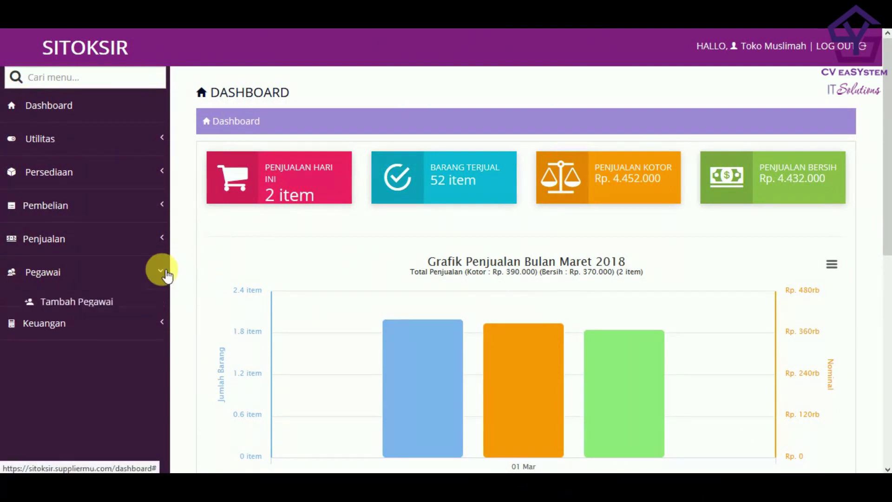
left_click(161, 271)
left_click(160, 271)
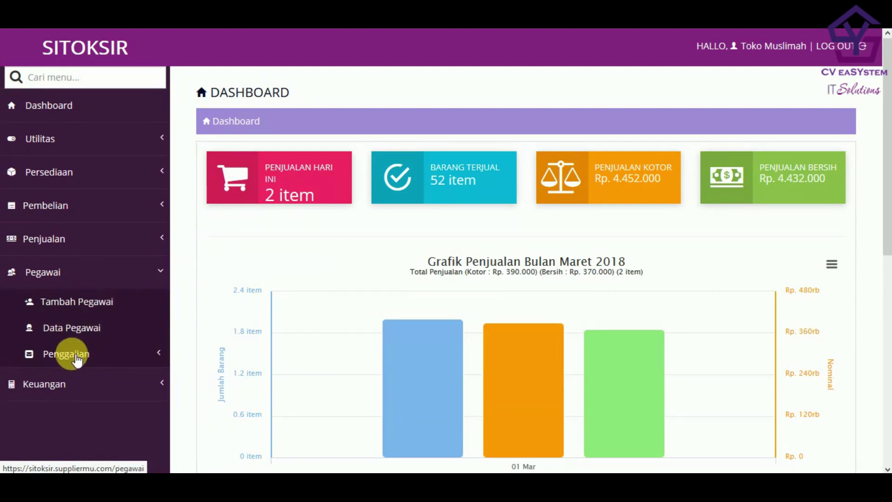
left_click(122, 356)
left_click(123, 357)
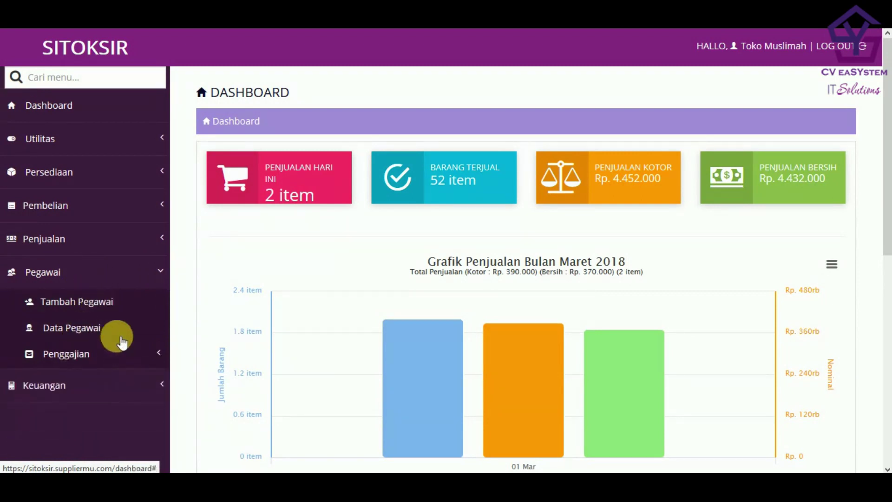
left_click(162, 273)
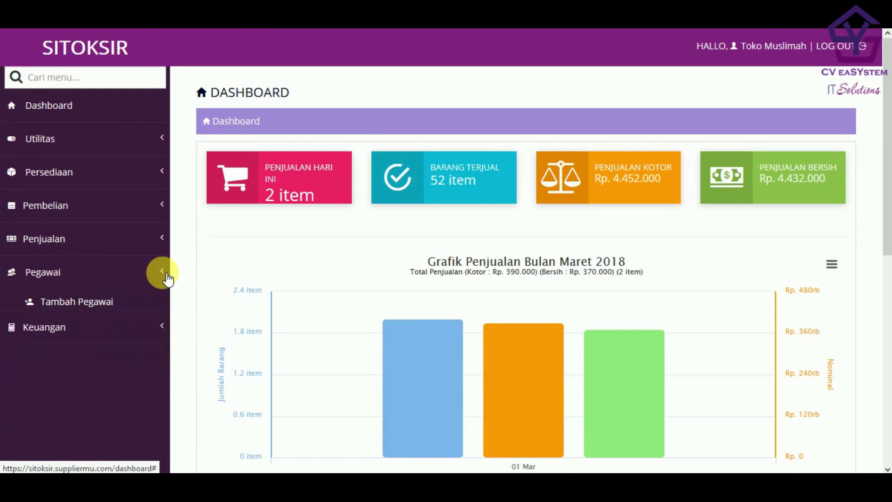
left_click(48, 277)
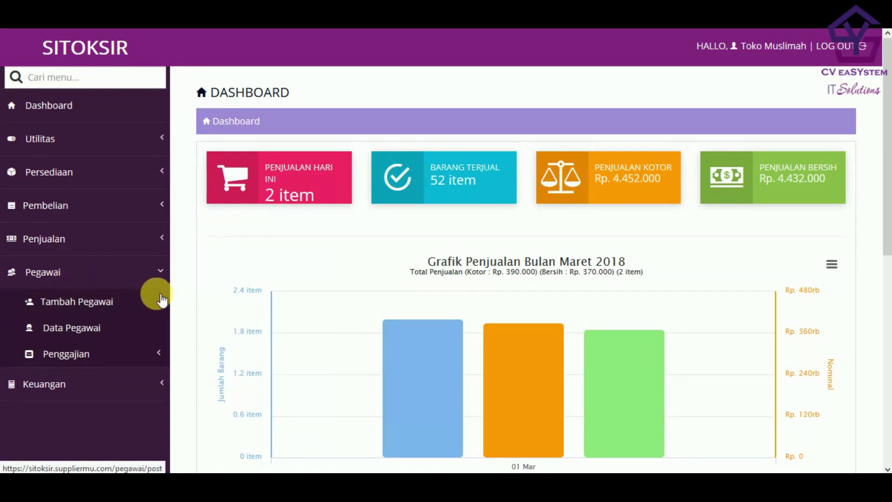
left_click(157, 270)
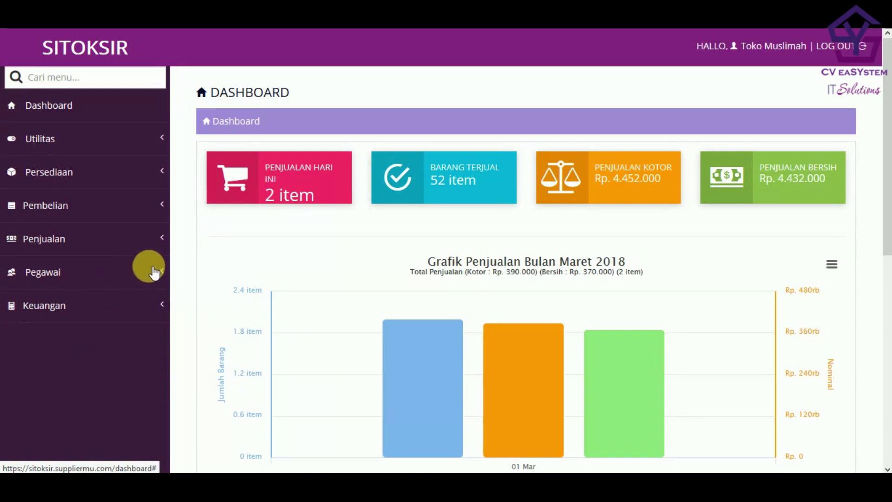
left_click(147, 308)
left_click(148, 308)
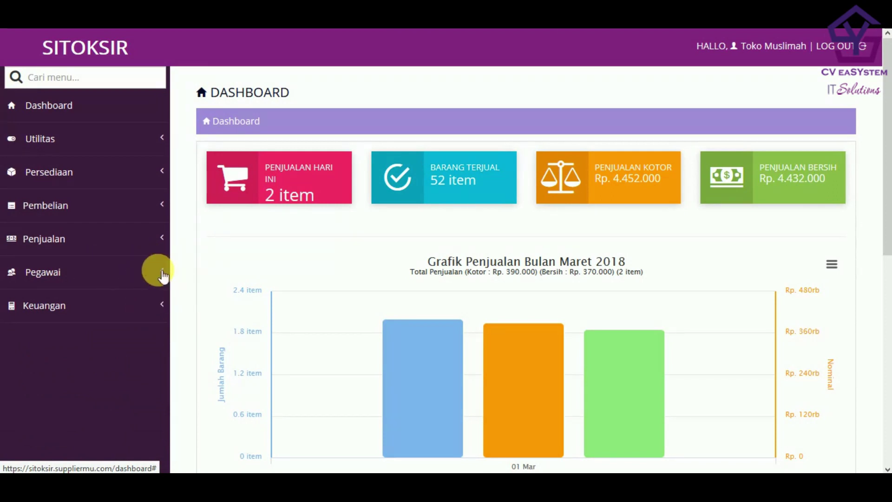
left_click(161, 272)
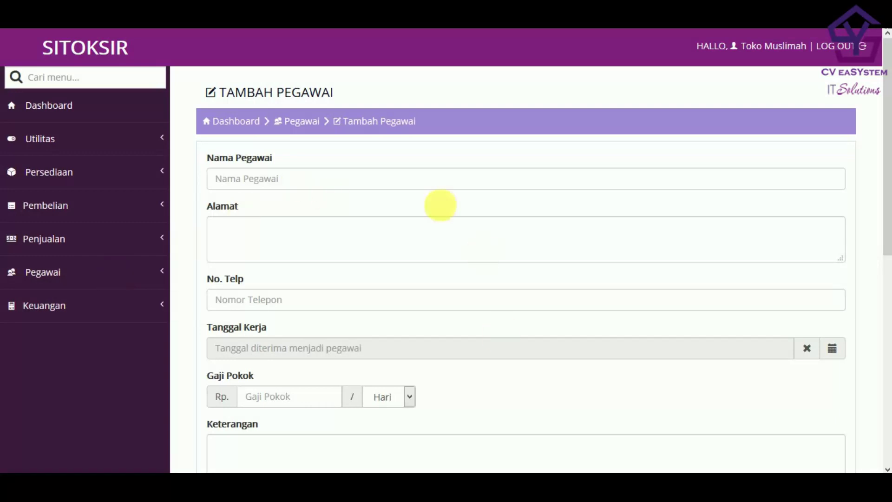
- Enter the employee's name in the Nama Pegawai field
scroll(455, 223, "down", 3)
scroll(424, 168, "up", 3)
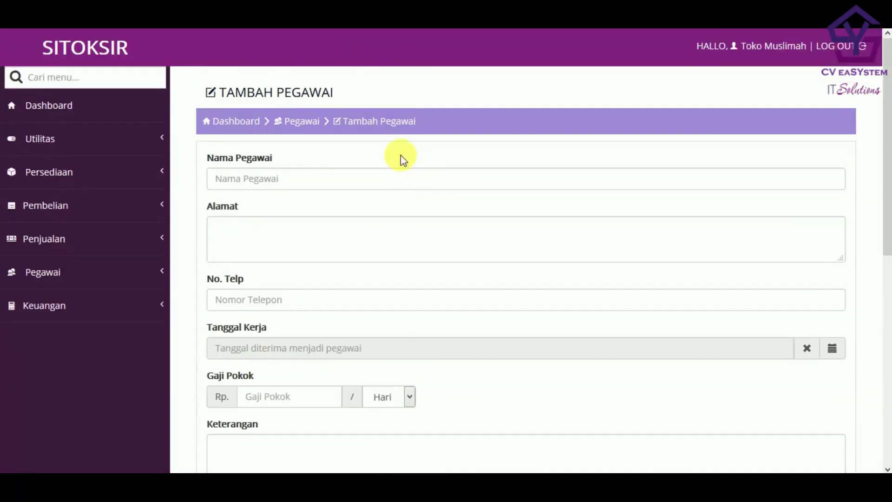
left_click(294, 178)
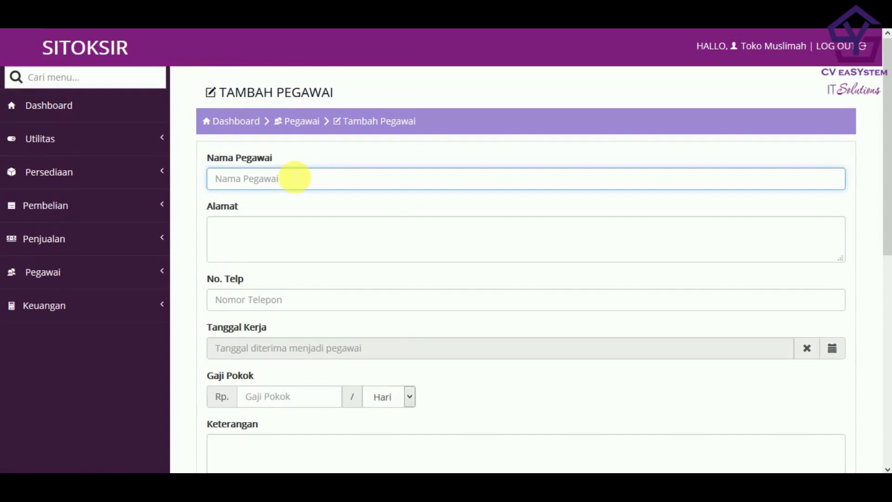
type("Didi")
- Fill in the employee's home address in Alamat and phone number in No. Telp
left_click(281, 249)
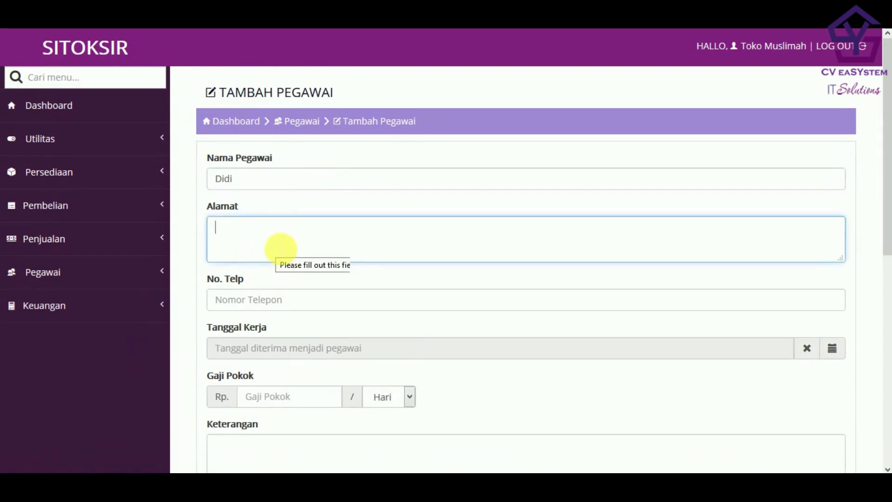
scroll(284, 251, "down", 1)
scroll(284, 251, "down", 1)
left_click_drag(284, 106, 113, 102)
scroll(331, 164, "up", 2)
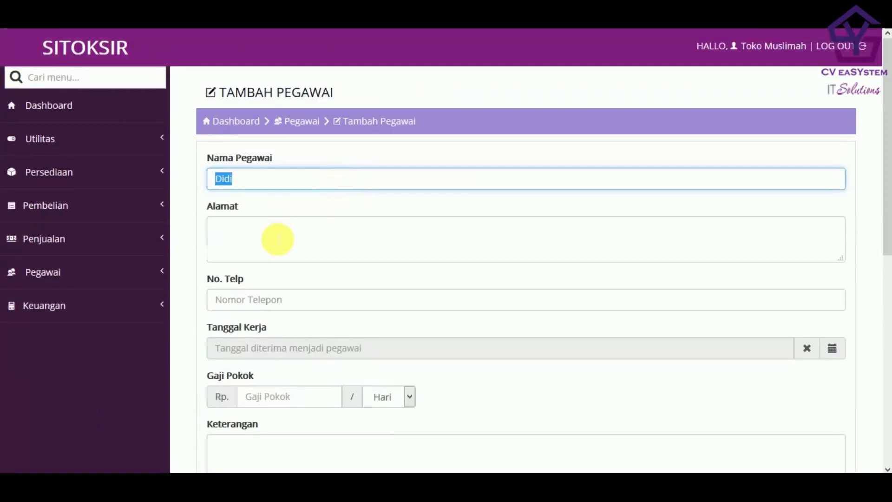
type("Agus")
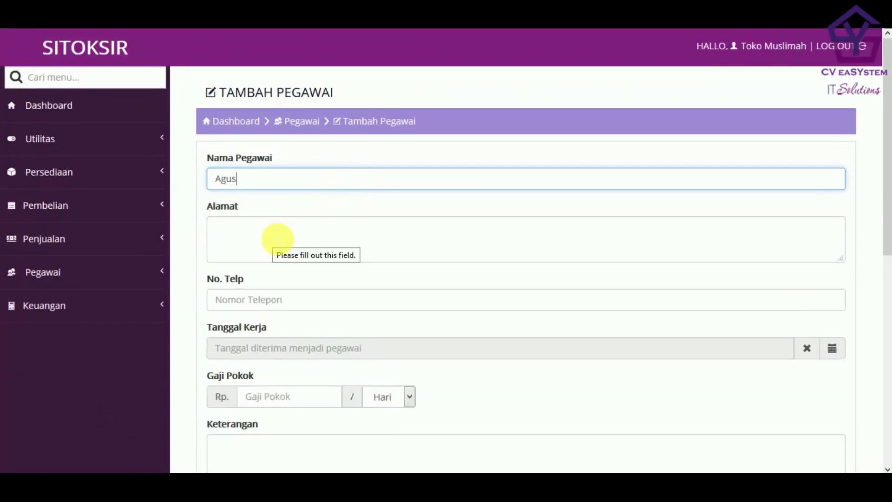
left_click(277, 240)
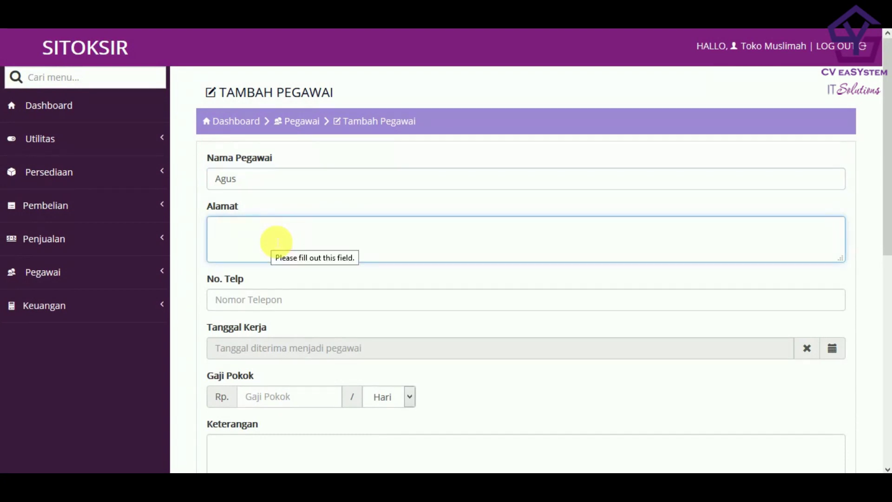
type("Tonjong Mjale")
key("BackSpace")
key("BackSpace")
key("BackSpace")
type("alengka")
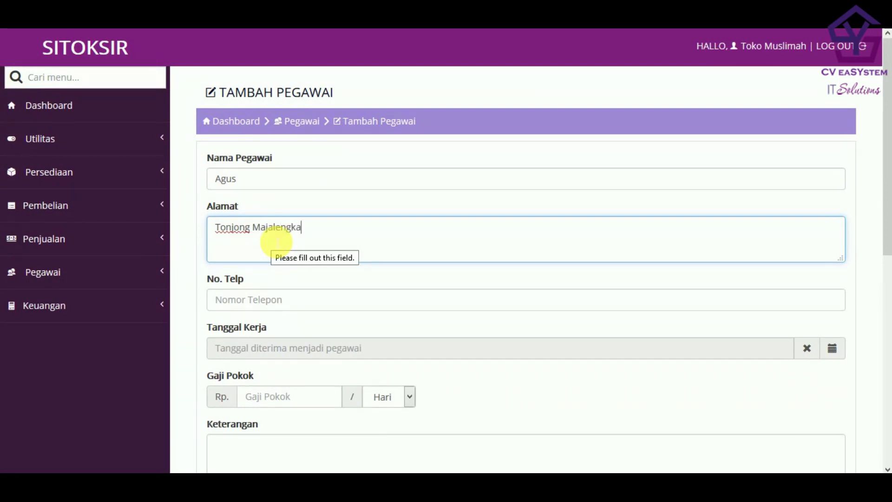
left_click(321, 310)
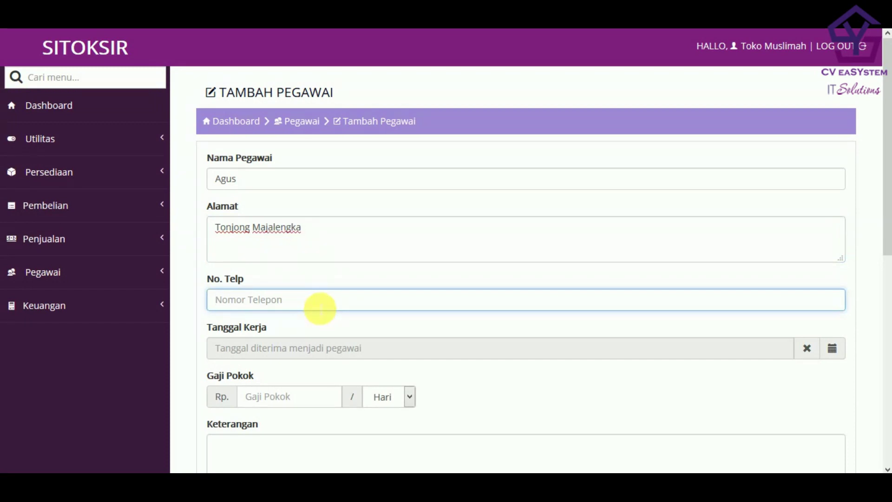
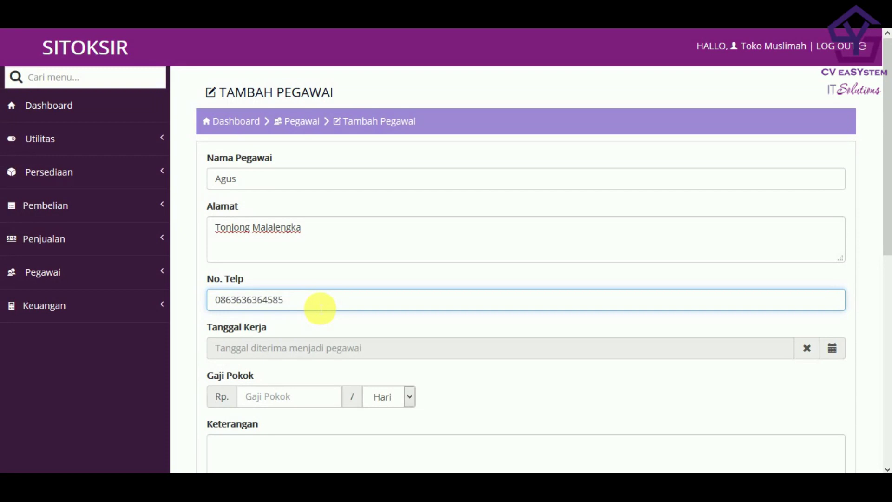
- Set the employee's start date to 2018-01-01
left_click(279, 348)
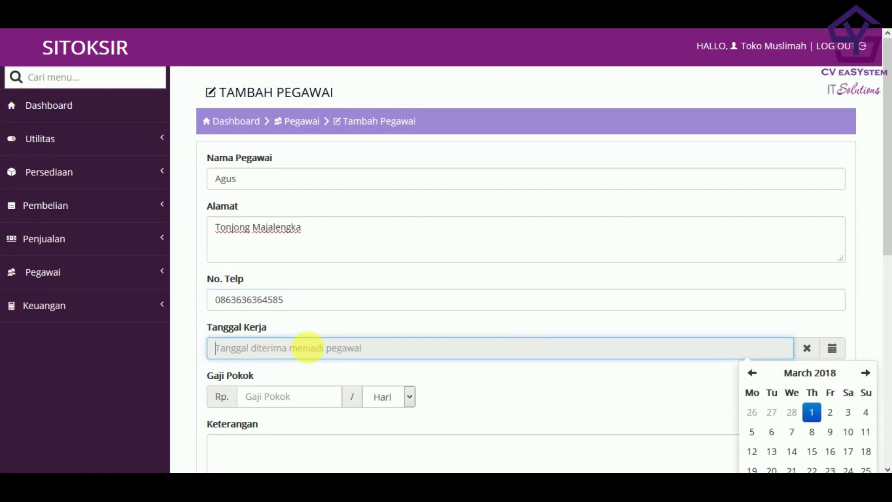
scroll(530, 342, "down", 3)
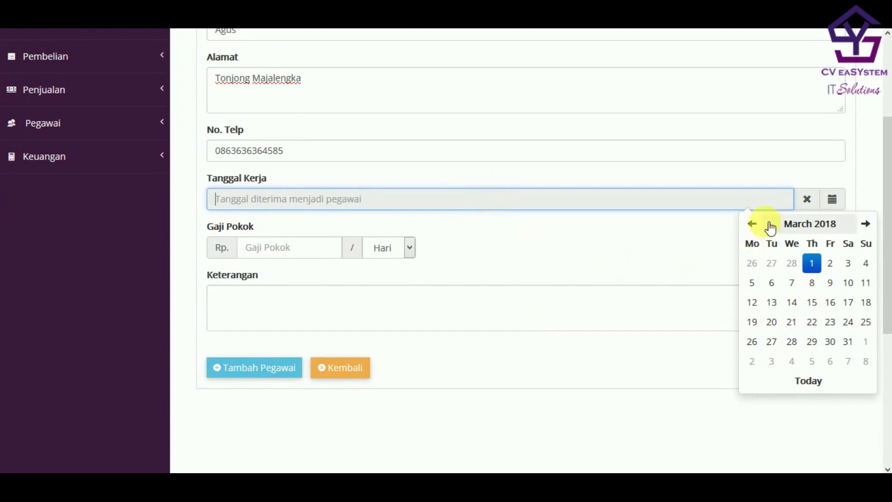
left_click(753, 225)
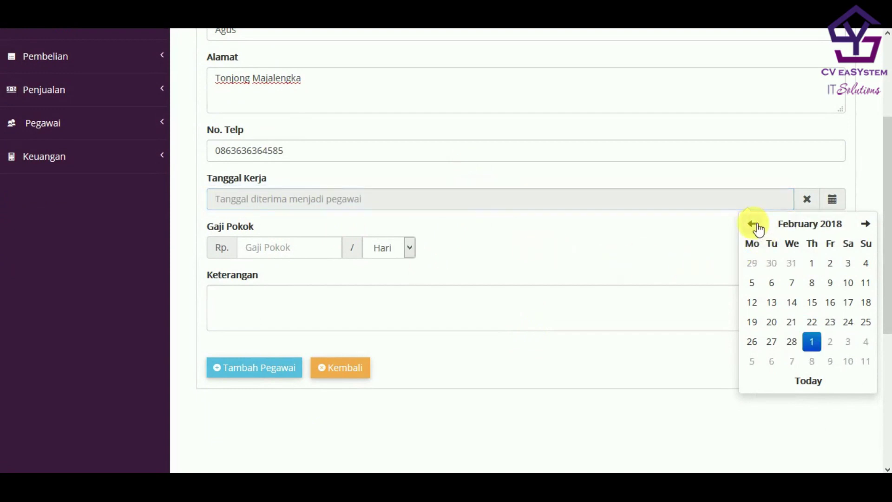
left_click(755, 225)
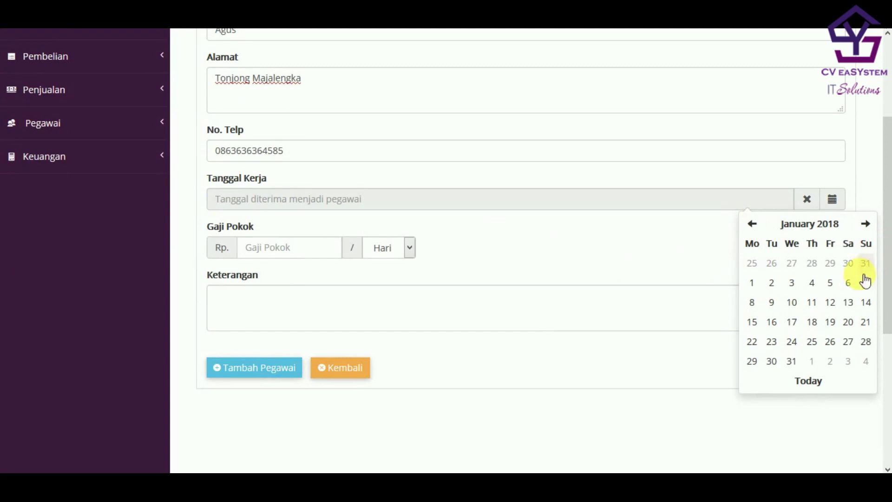
left_click(752, 283)
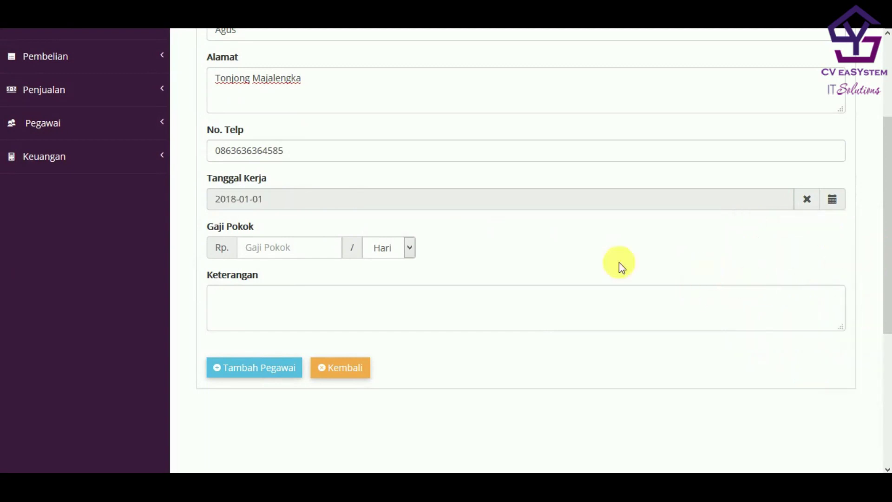
- Enter base salary 1500000 per Bulan and the description Kasir Toko
left_click(334, 251)
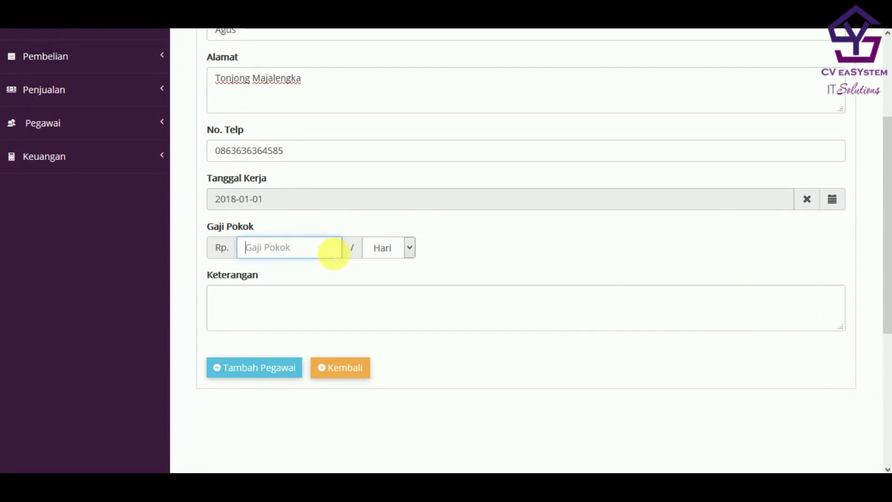
type("150.000")
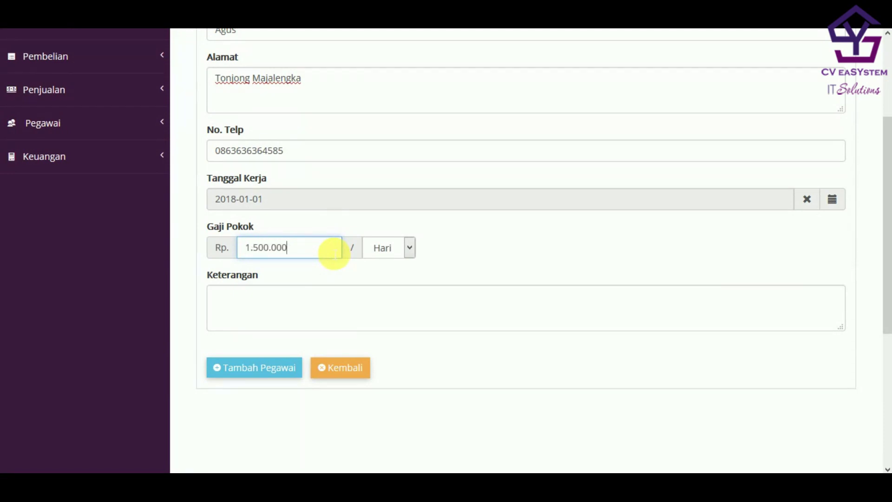
left_click(392, 253)
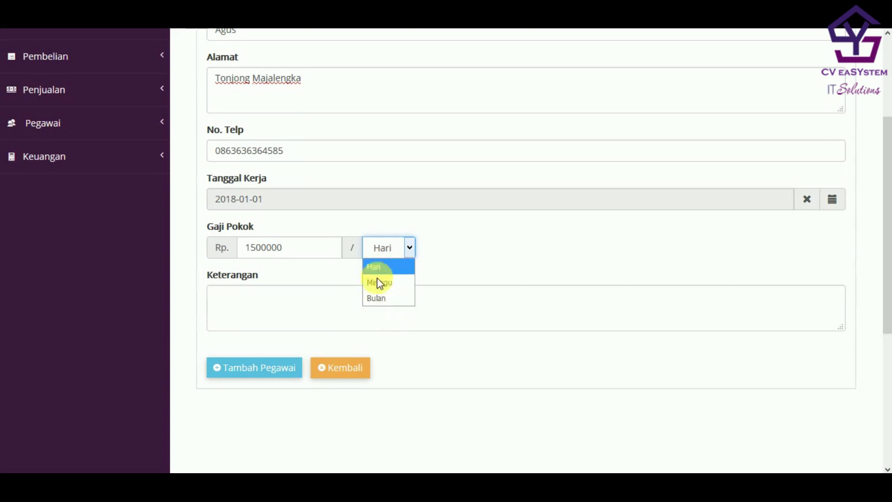
left_click(377, 299)
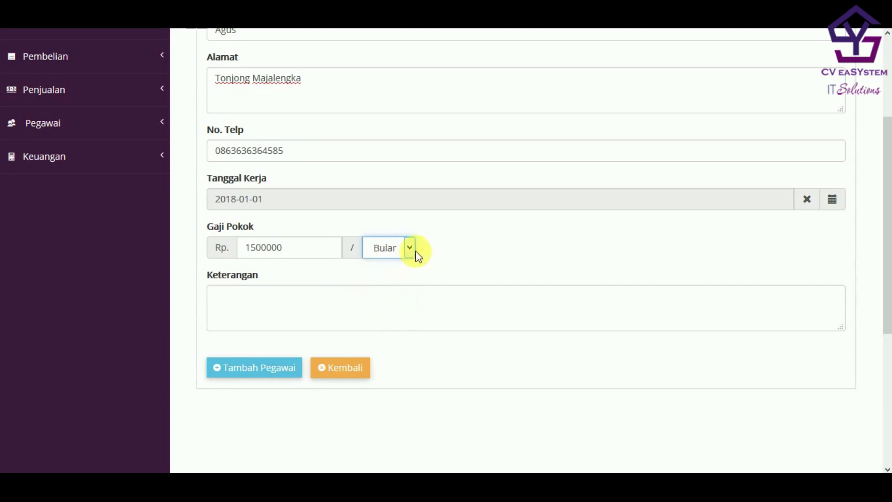
left_click(294, 304)
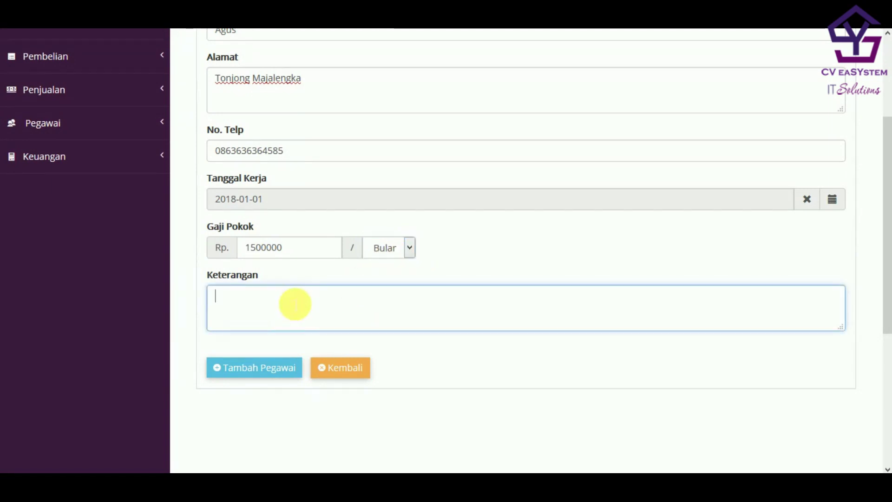
type("Ka")
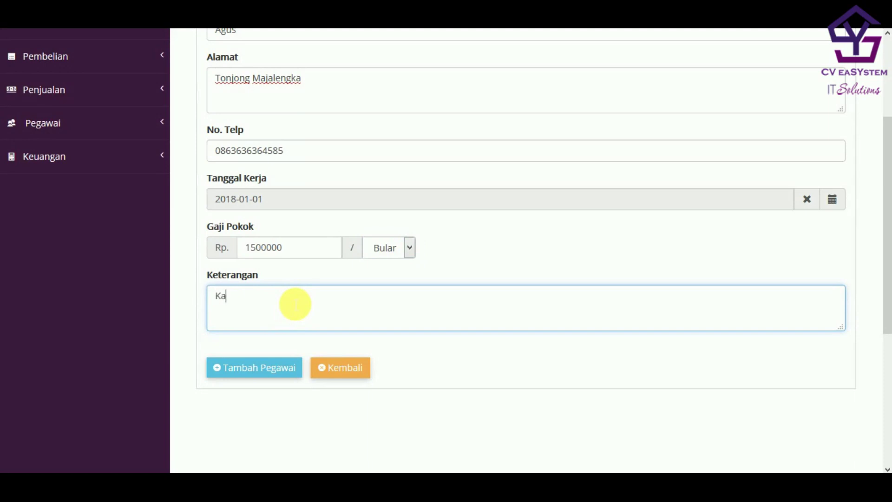
type("sir Toko")
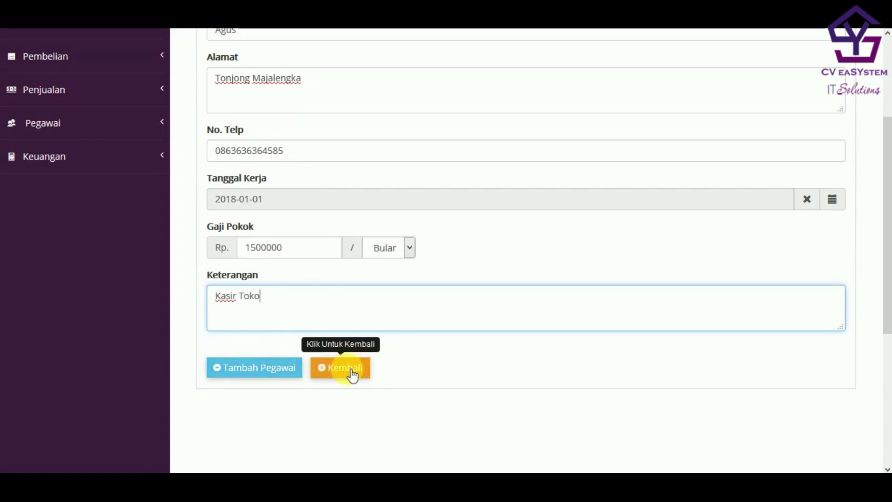
- Save the new employee record and open the Pegawai > Data Pegawai list
left_click(269, 374)
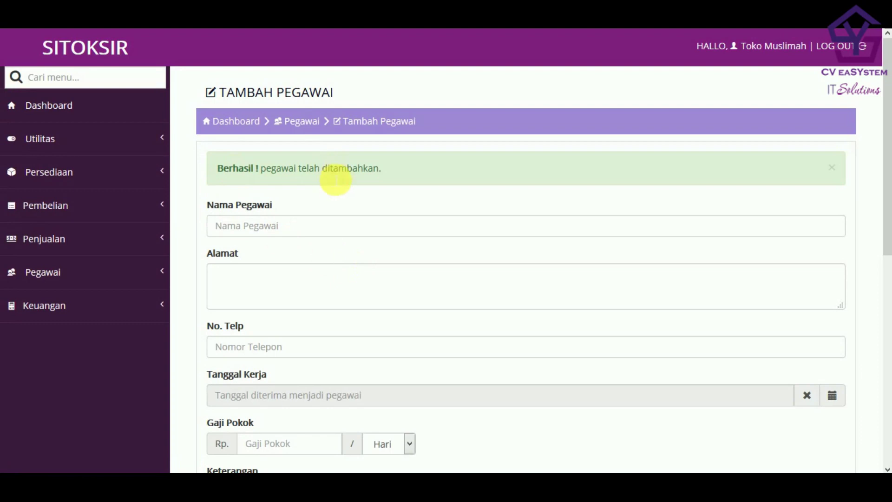
left_click(159, 266)
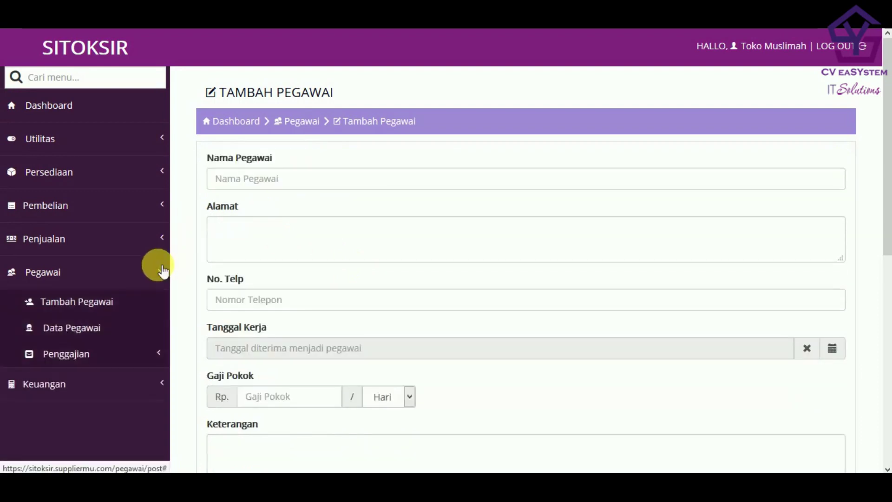
left_click(91, 329)
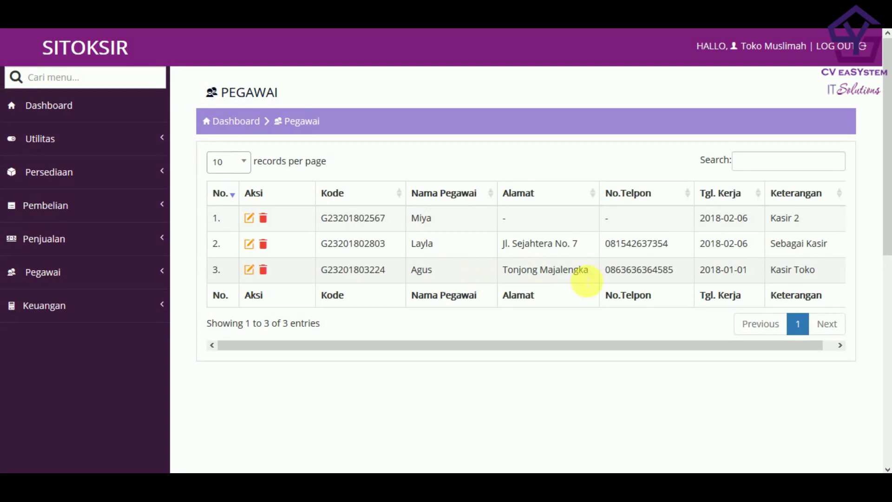
- Select the new employee's Kode in the list, then expand Pegawai > Penggajian
left_click_drag(824, 269, 310, 267)
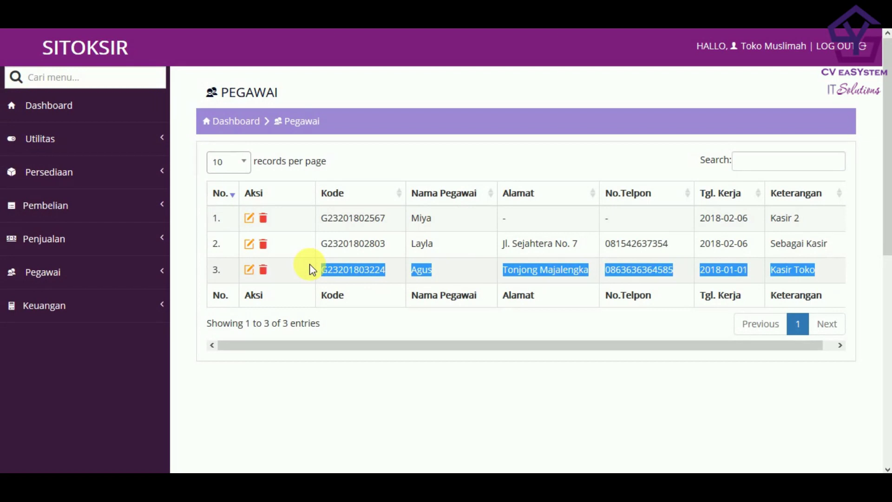
left_click(402, 367)
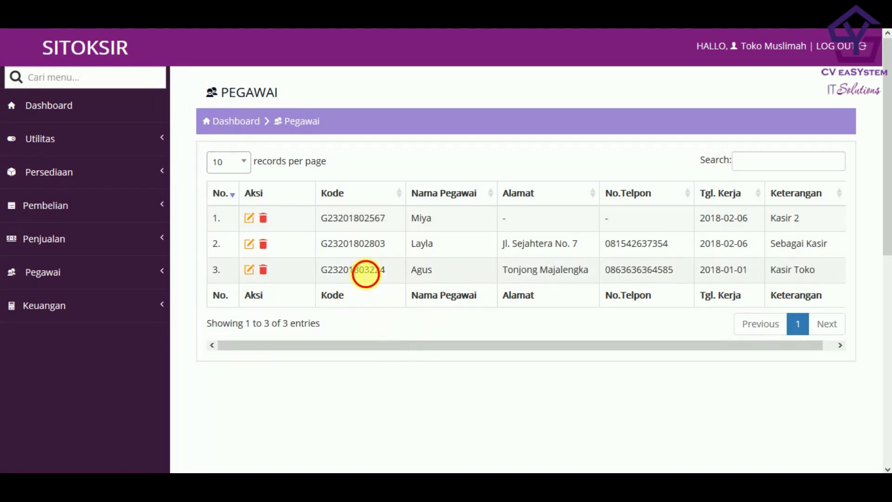
double_click(367, 271)
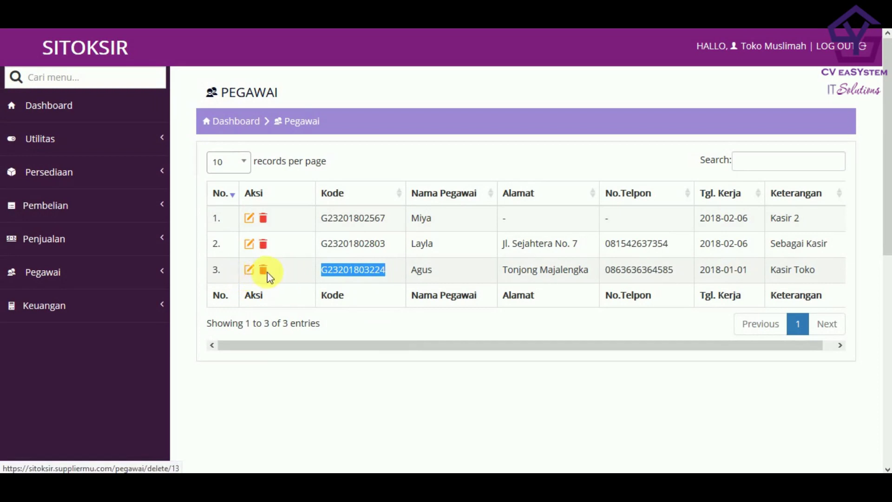
left_click(163, 274)
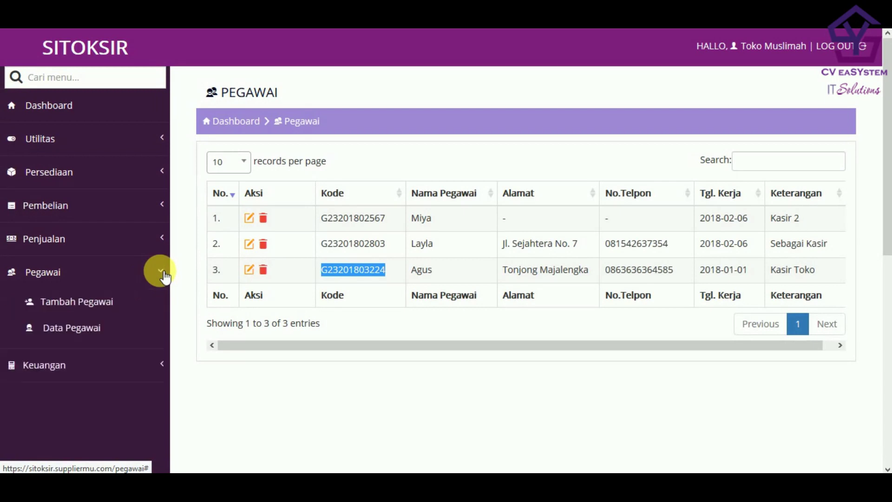
left_click(151, 360)
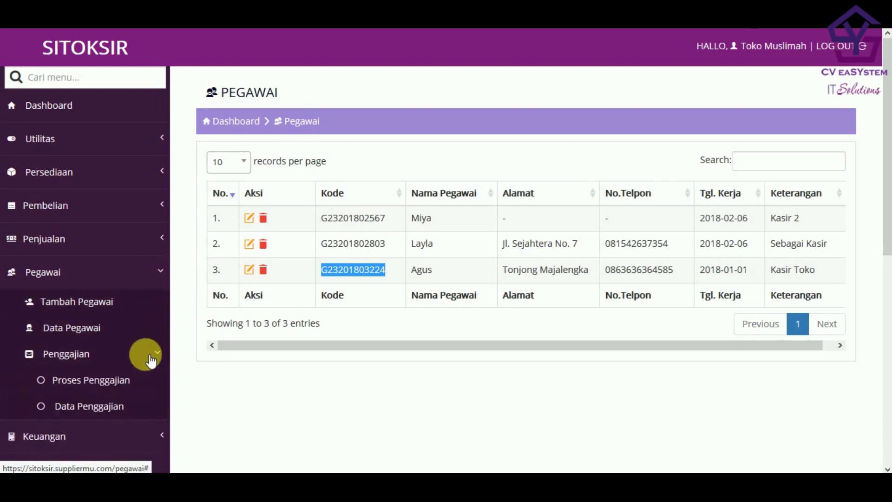
scroll(150, 357, "down", 2)
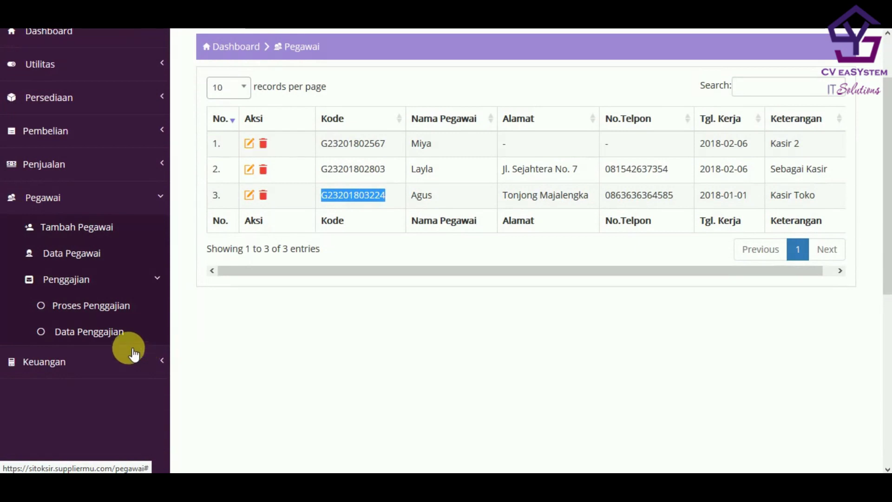
- Open Proses Penggajian and the Gaji Pegawai form for the employee in row 3
left_click(119, 305)
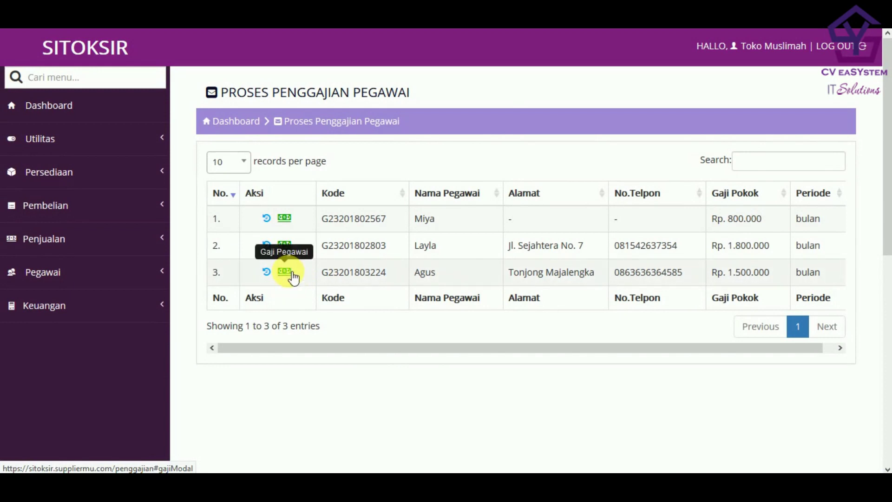
left_click(292, 274)
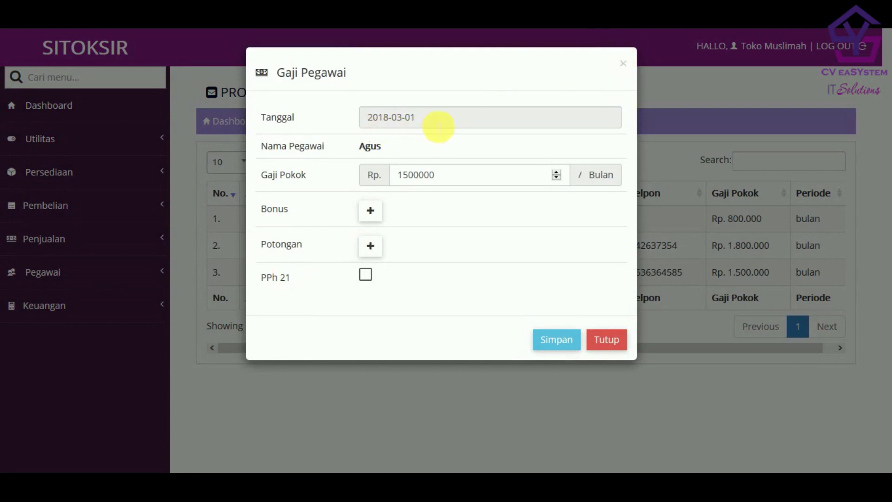
- Change the salary date from 2018-03-01 to 28 January 2018
left_click(435, 119)
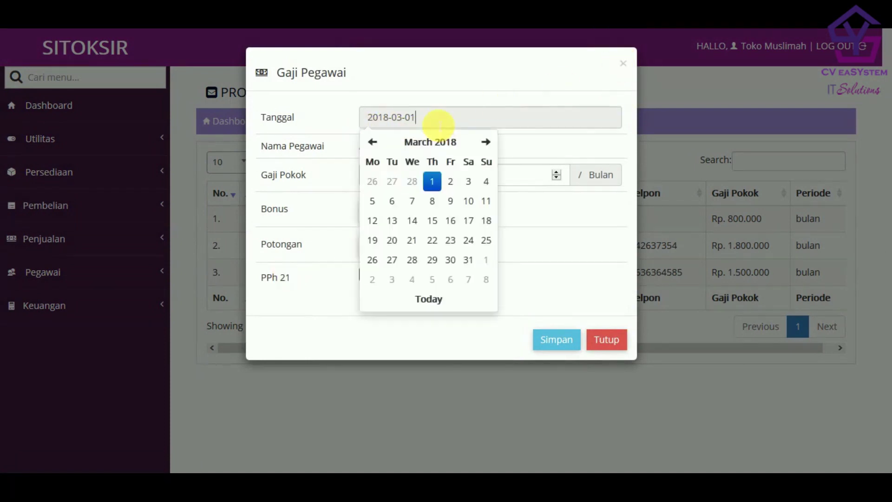
left_click(374, 144)
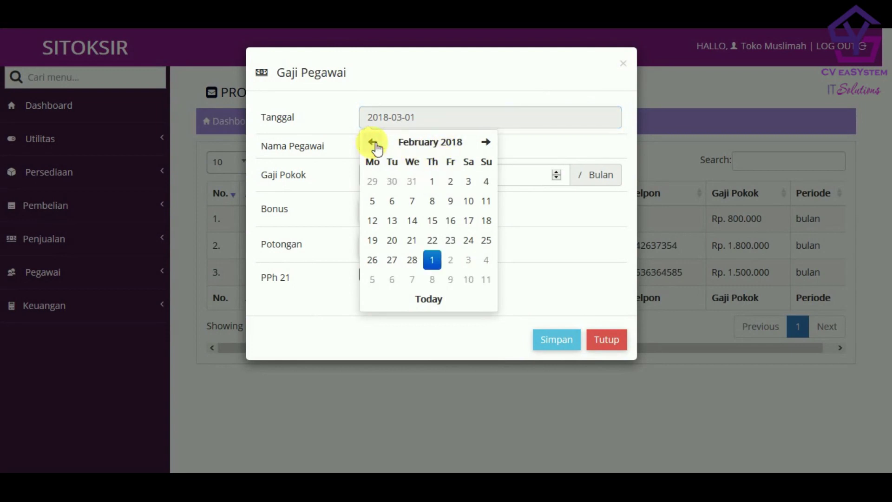
left_click(373, 143)
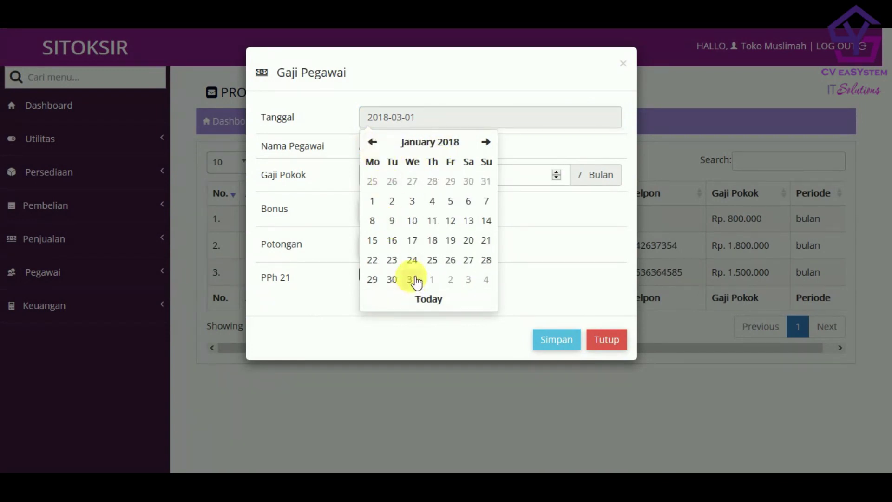
left_click(487, 259)
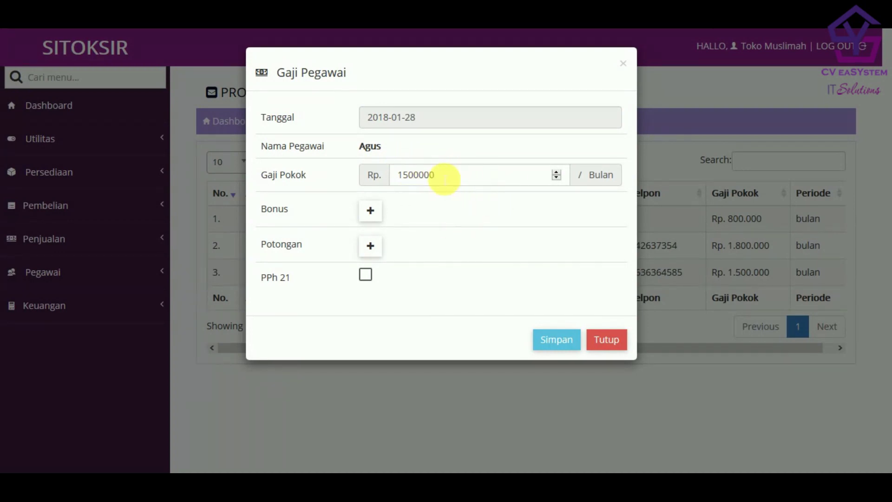
- Add a 100000 bonus described as Kinerja
left_click(377, 215)
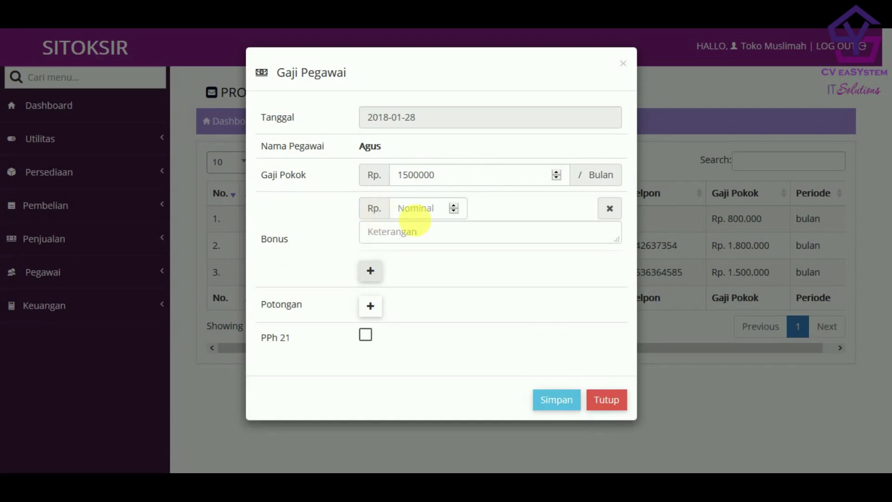
left_click(420, 212)
type("100000")
left_click(409, 235)
type("k")
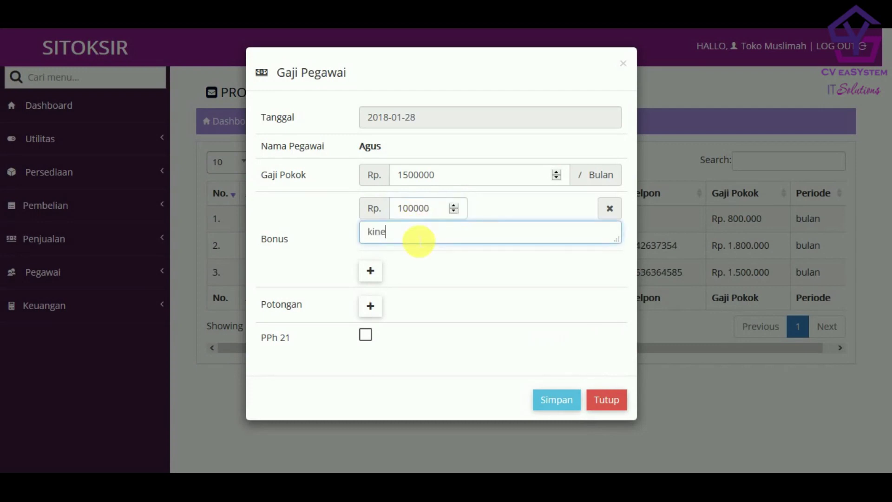
key("BackSpace")
type("Ki")
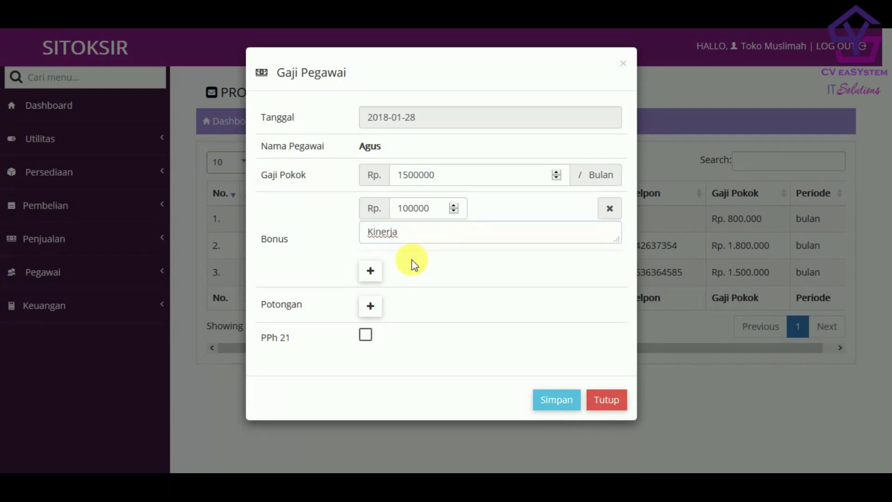
- Add a second bonus of 50000 described as Lembur
left_click(370, 270)
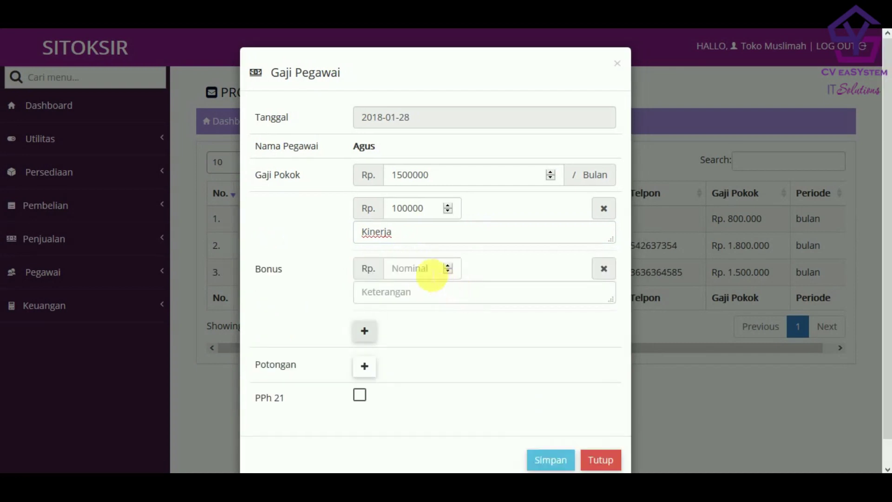
left_click(423, 270)
type("50000")
left_click(434, 292)
type("Lembur")
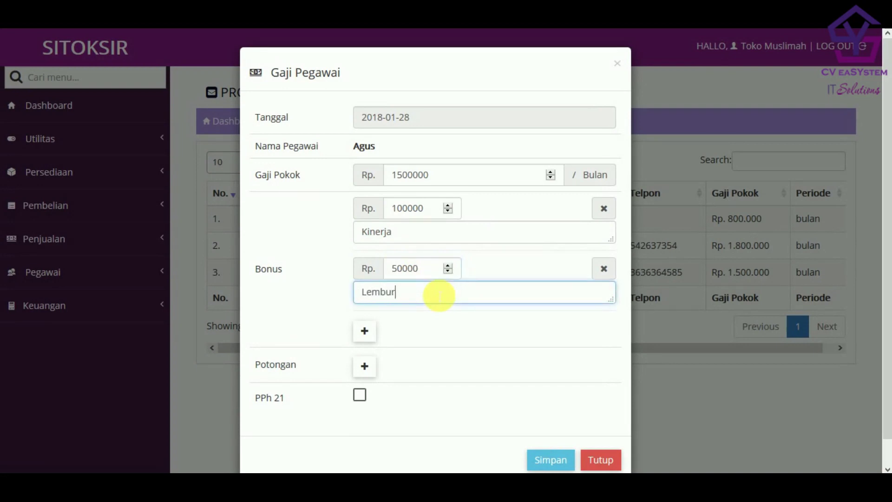
- Add a Potongan deduction line with amount 50000
left_click(365, 366)
scroll(504, 325, "down", 2)
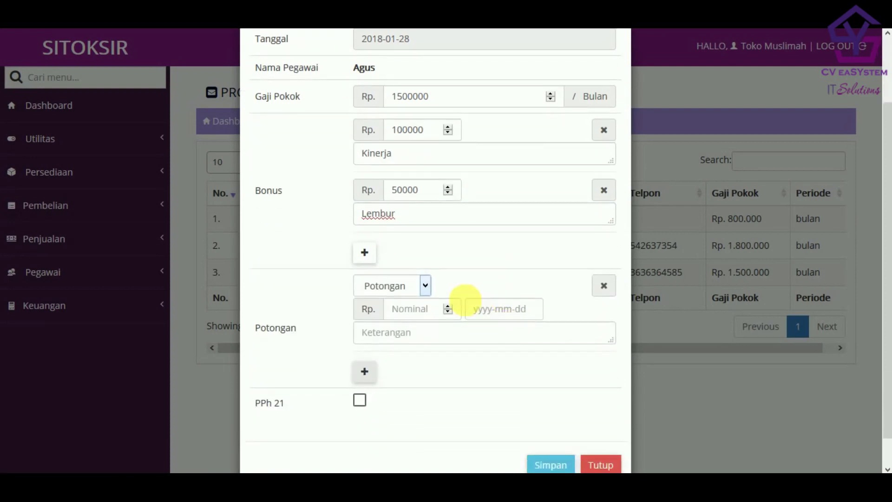
left_click(418, 293)
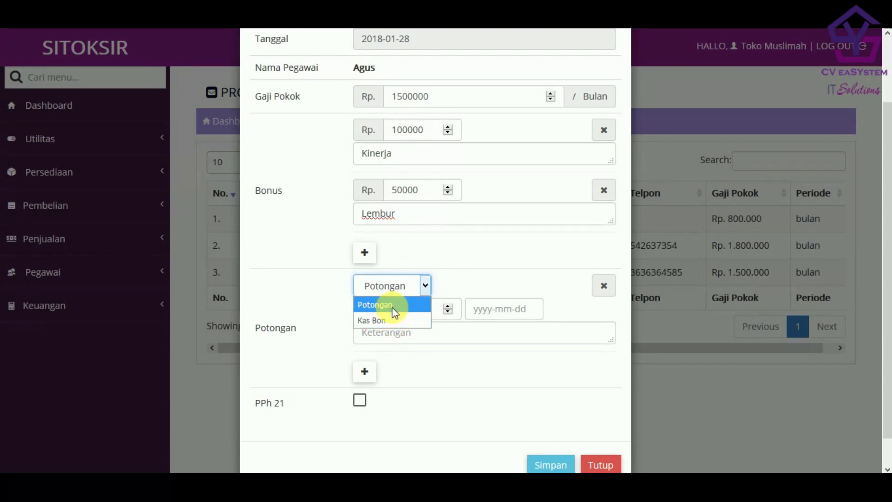
left_click(393, 304)
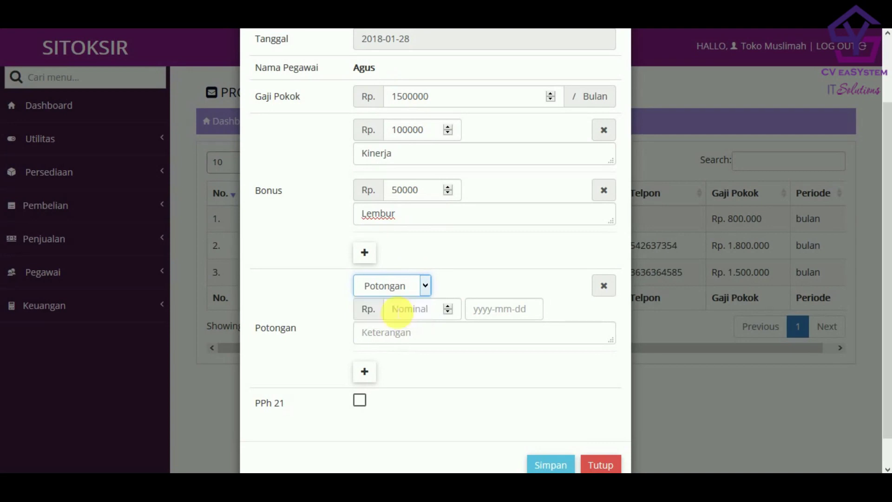
left_click(420, 314)
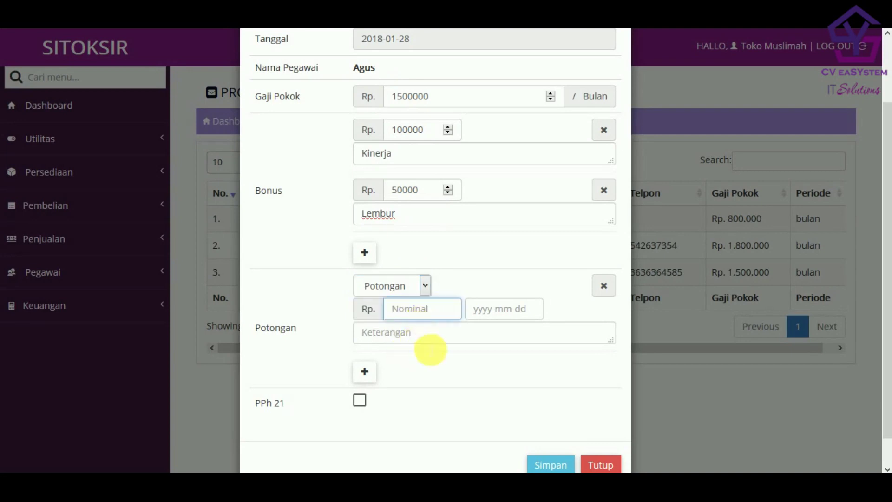
type("500000")
key("BackSpace")
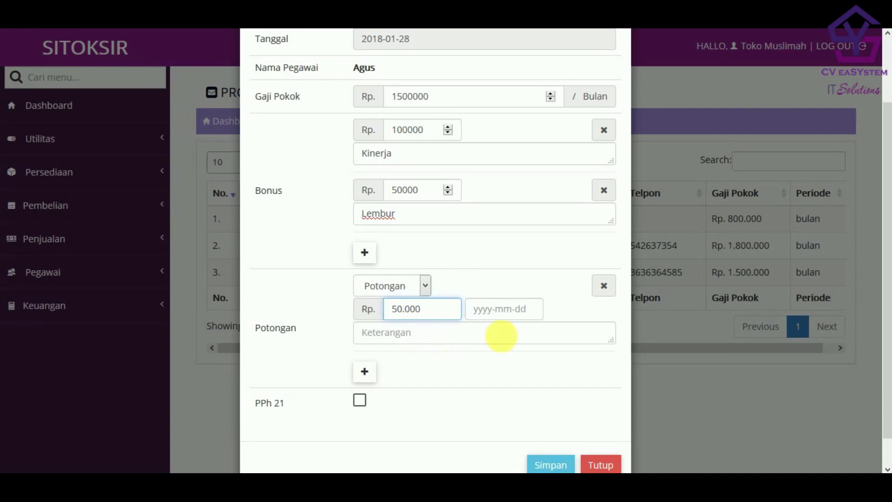
- Date the Potongan deduction 2018-01-15 and describe it as Bolos
left_click(519, 308)
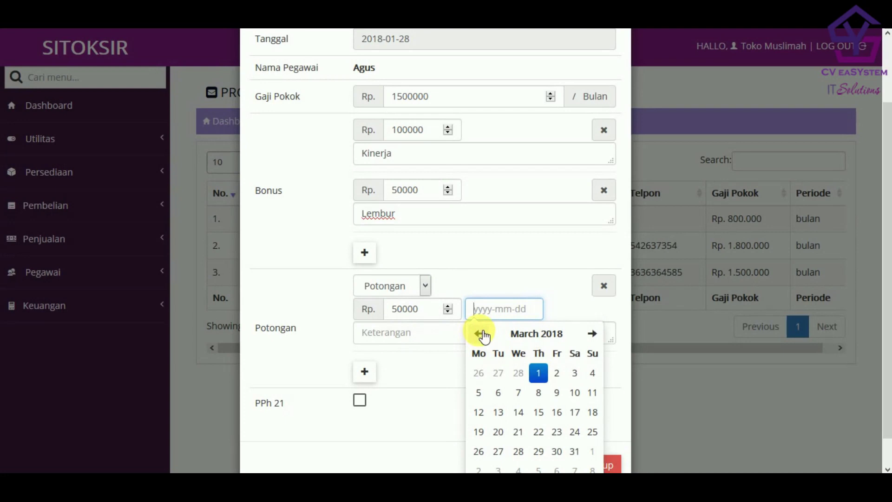
left_click(484, 335)
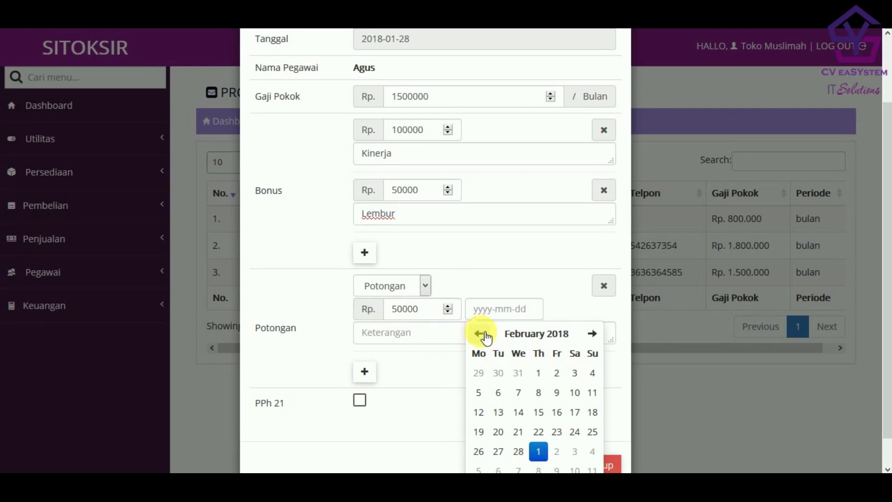
left_click(483, 334)
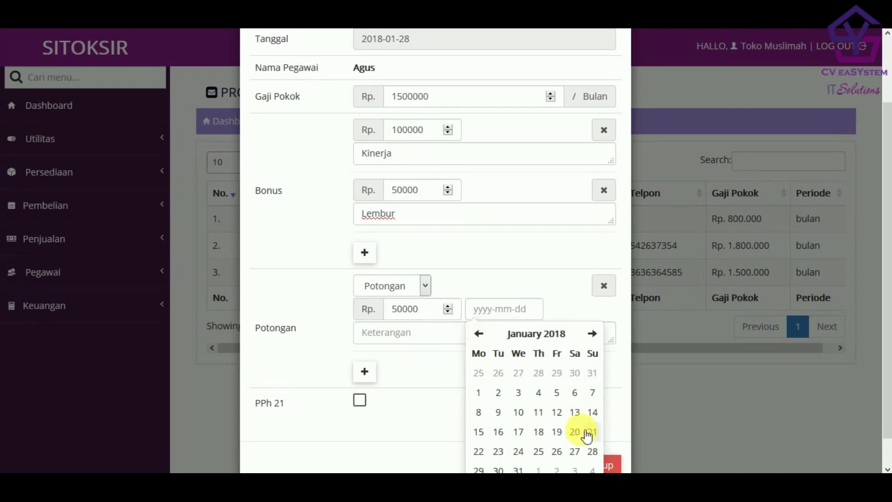
left_click(481, 433)
left_click(417, 340)
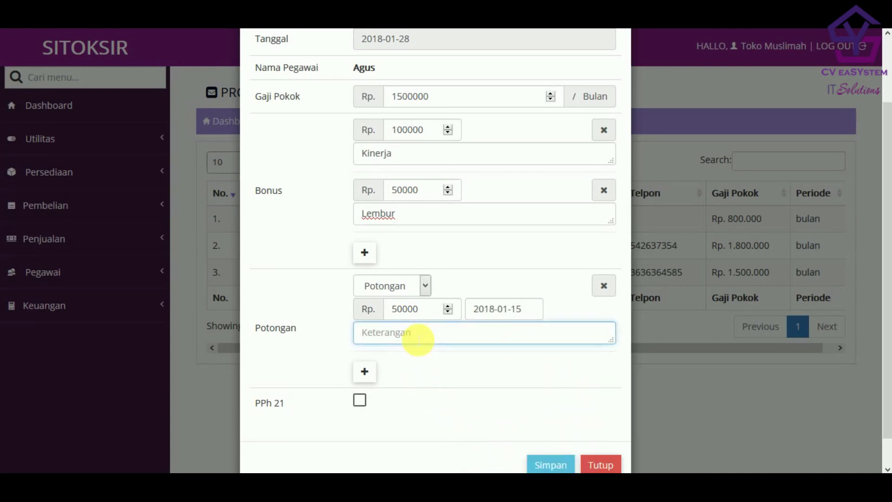
type("Bolos")
- Add a second deduction of type Kas Bon with amount 50000
left_click(365, 372)
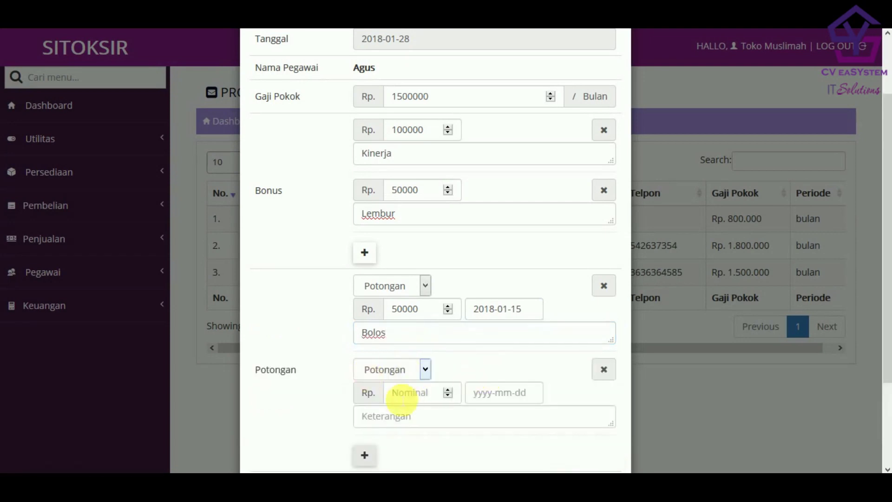
left_click(398, 369)
left_click(405, 403)
left_click(411, 395)
type("5")
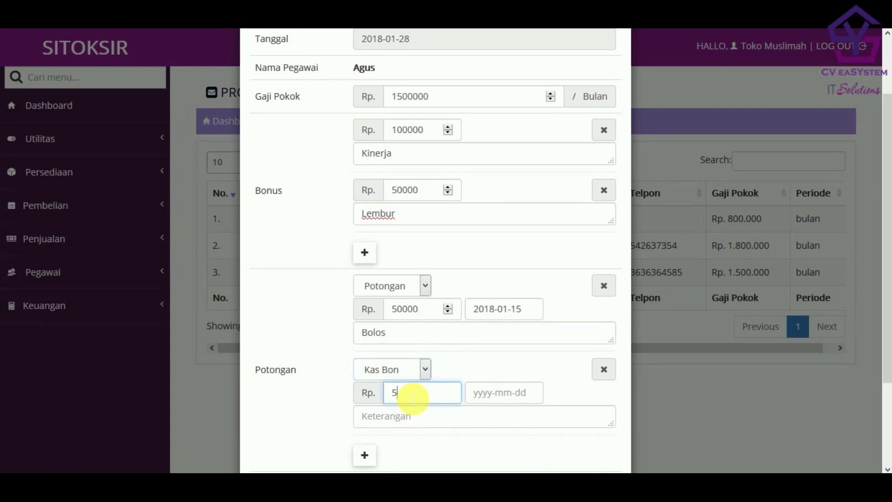
type("0000")
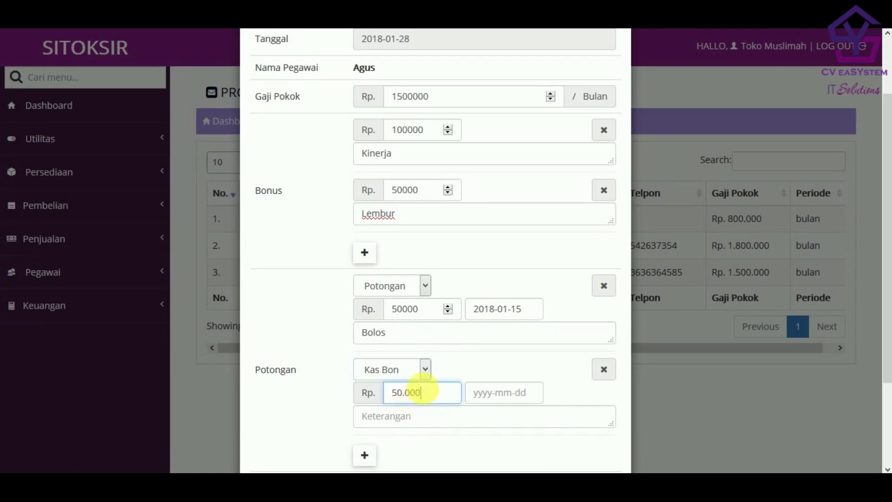
- Date the Kas Bon 2018-01-10 and describe it as 'kas Bon beli pampers'
left_click(516, 395)
scroll(548, 372, "down", 2)
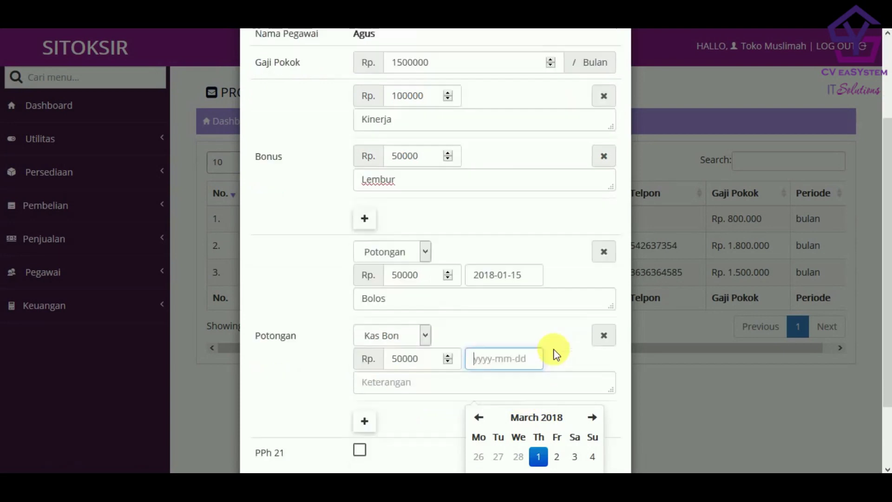
left_click(479, 418)
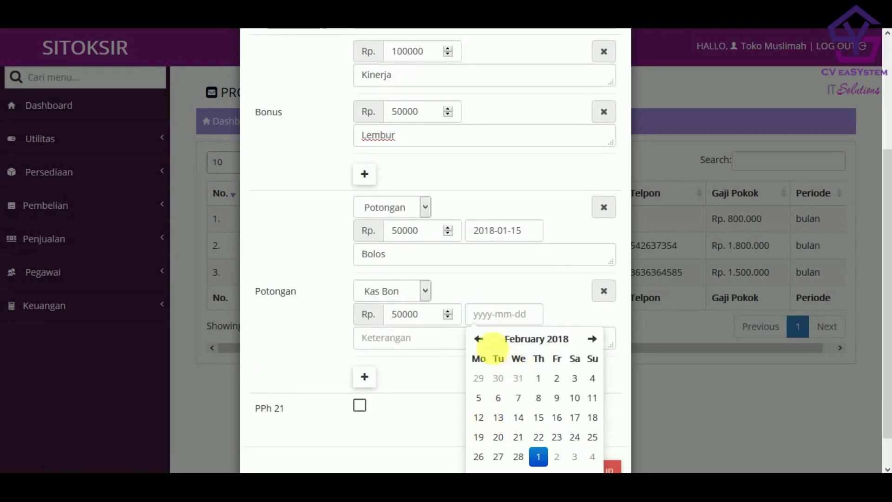
left_click(480, 338)
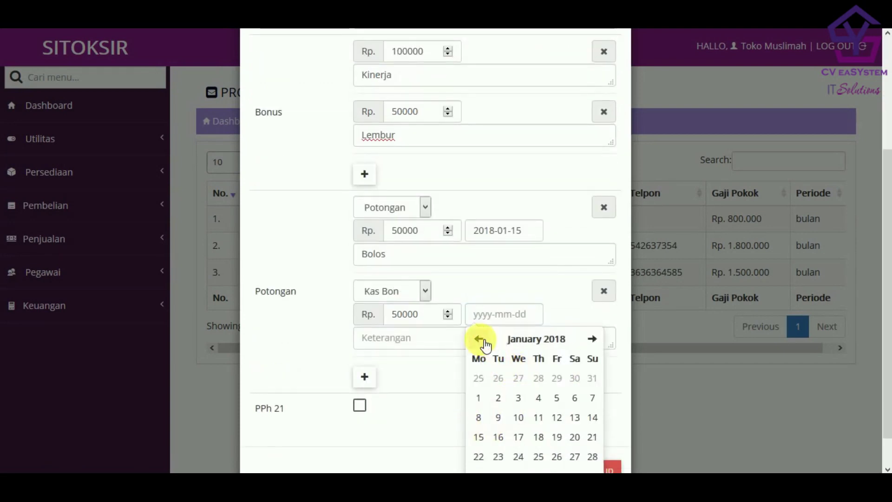
left_click(518, 417)
left_click(443, 343)
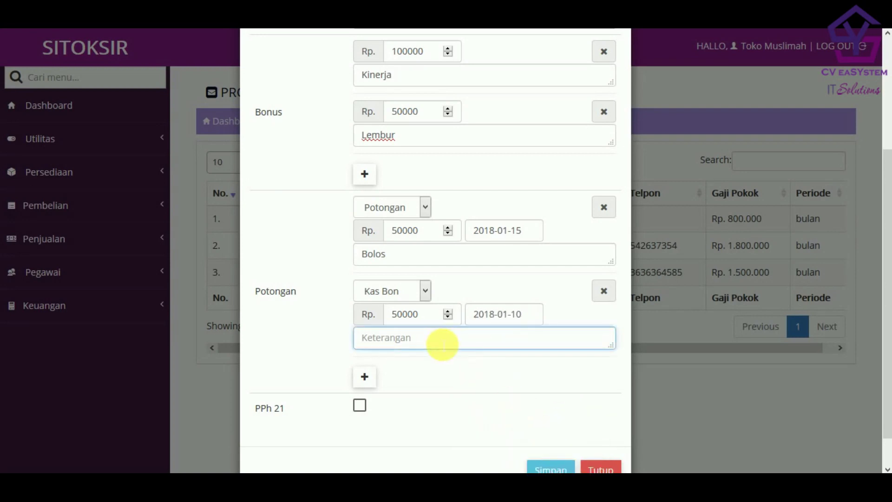
type("kas Bon beli pampers")
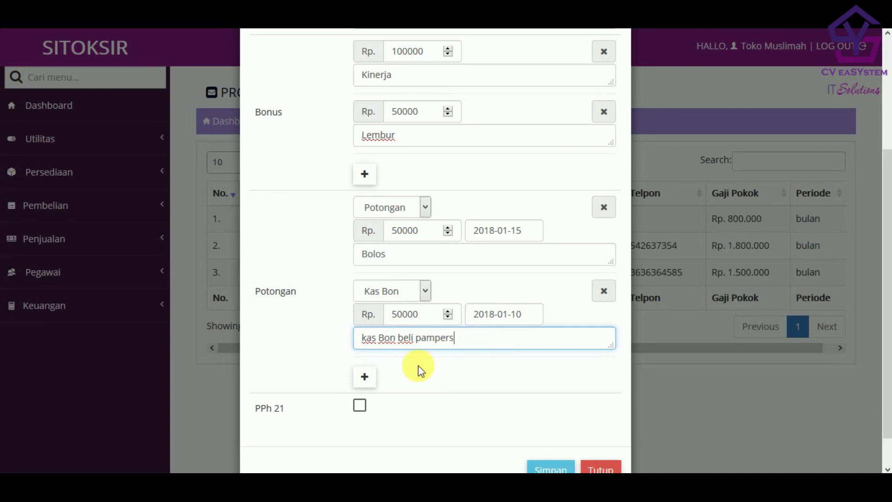
- Check the Gaji Pegawai form's two bonuses and two deductions, then save the January payroll
scroll(421, 384, "down", 1)
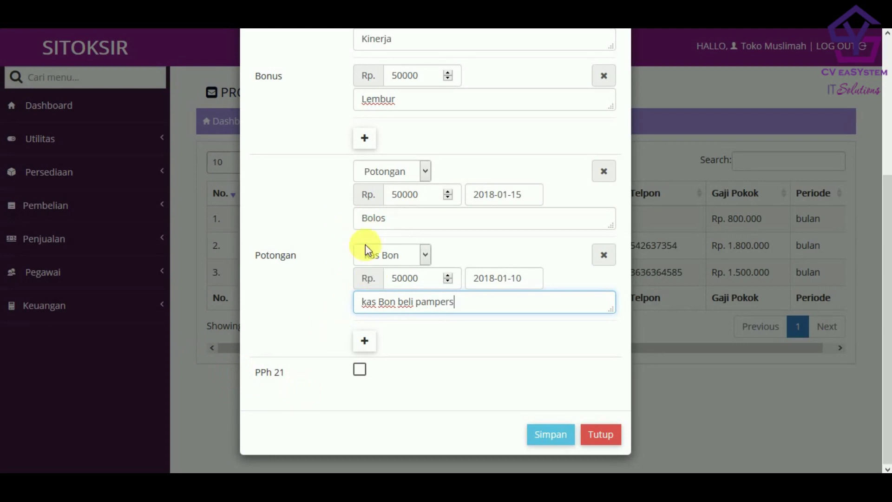
scroll(399, 269, "up", 2)
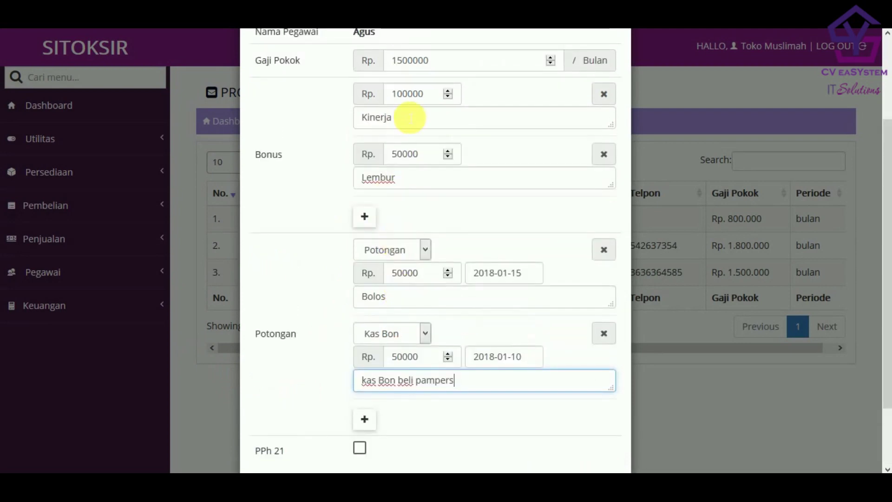
scroll(407, 115, "up", 2)
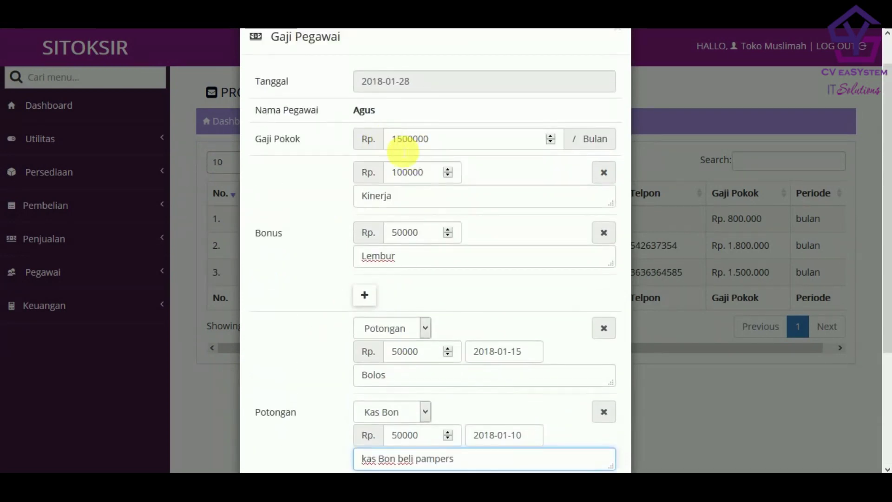
scroll(442, 229, "down", 4)
scroll(359, 384, "up", 5)
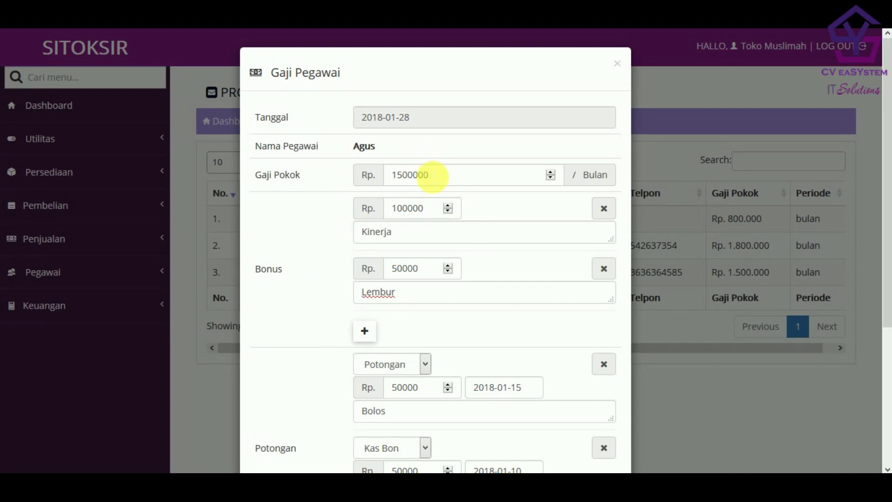
scroll(474, 235, "down", 4)
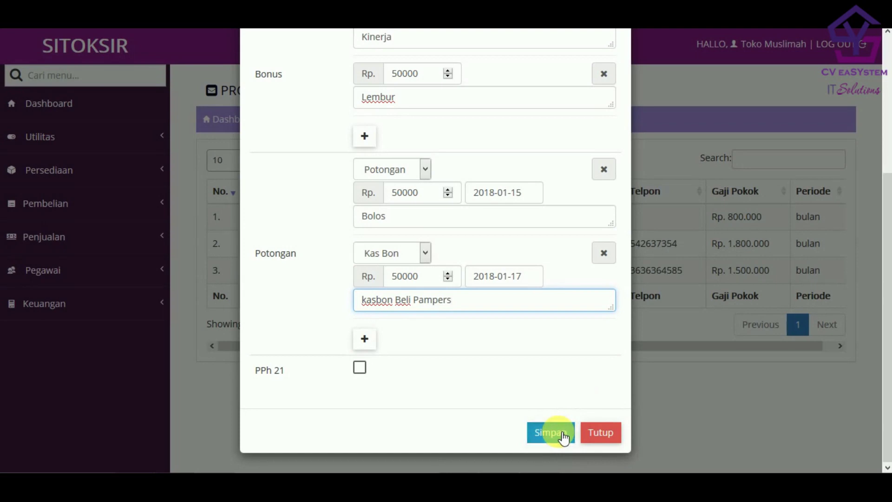
left_click(563, 435)
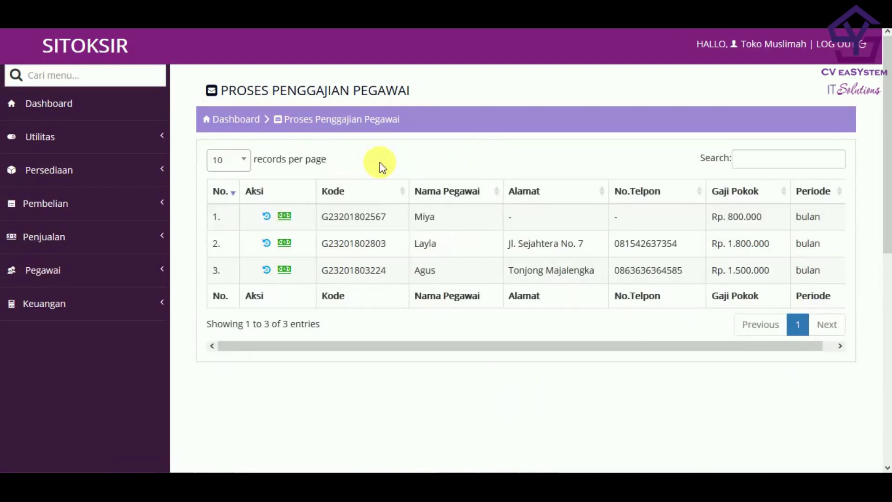
- Go to Pegawai > Penggajian > Data Penggajian to see the new row, net pay Rp. 1.550.000
left_click(126, 269)
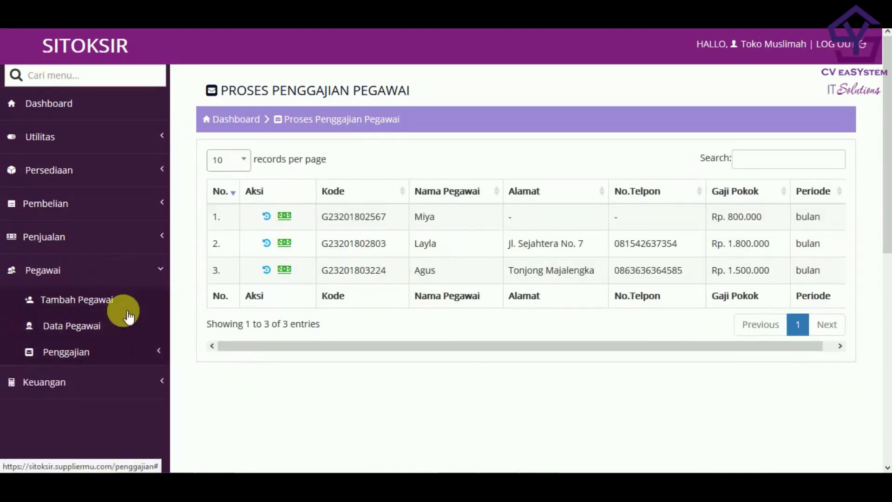
left_click(123, 352)
left_click(122, 411)
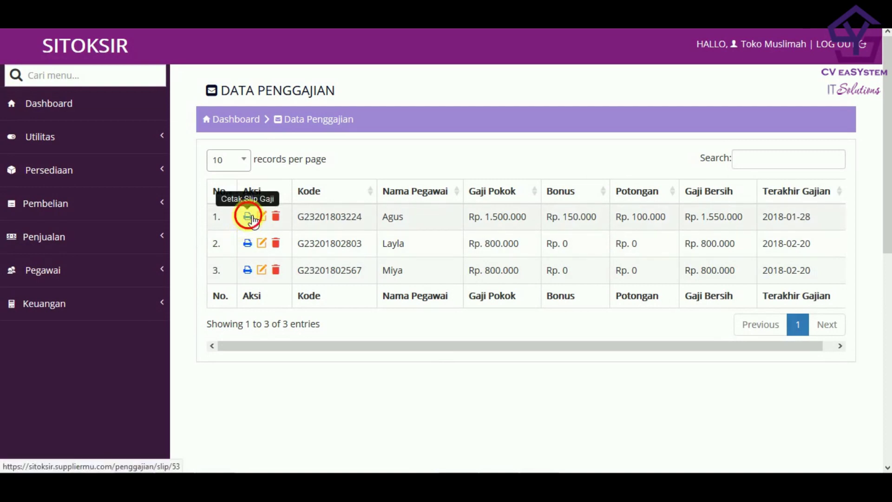
- Open the 28 Januari 2018 salary slip from the first row's Cetak Slip Gaji icon
left_click(254, 223)
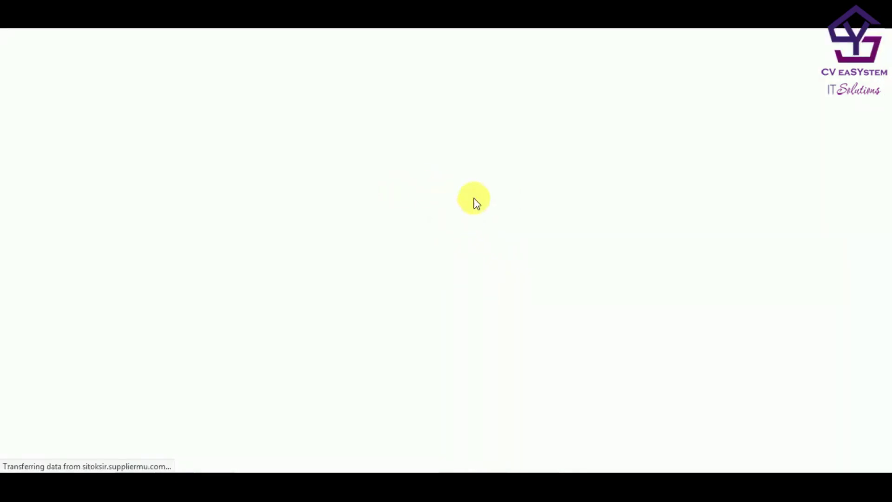